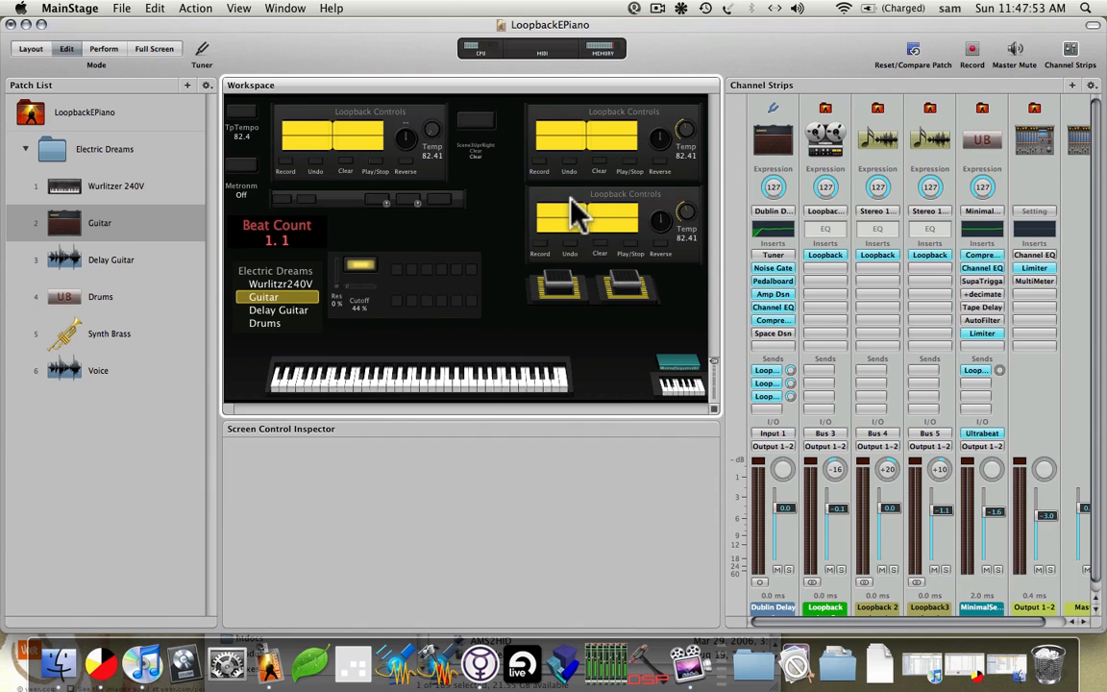
Check the concert settings, then switch to the Guitar patch and keep its send on the Loopback bus.
click(147, 109)
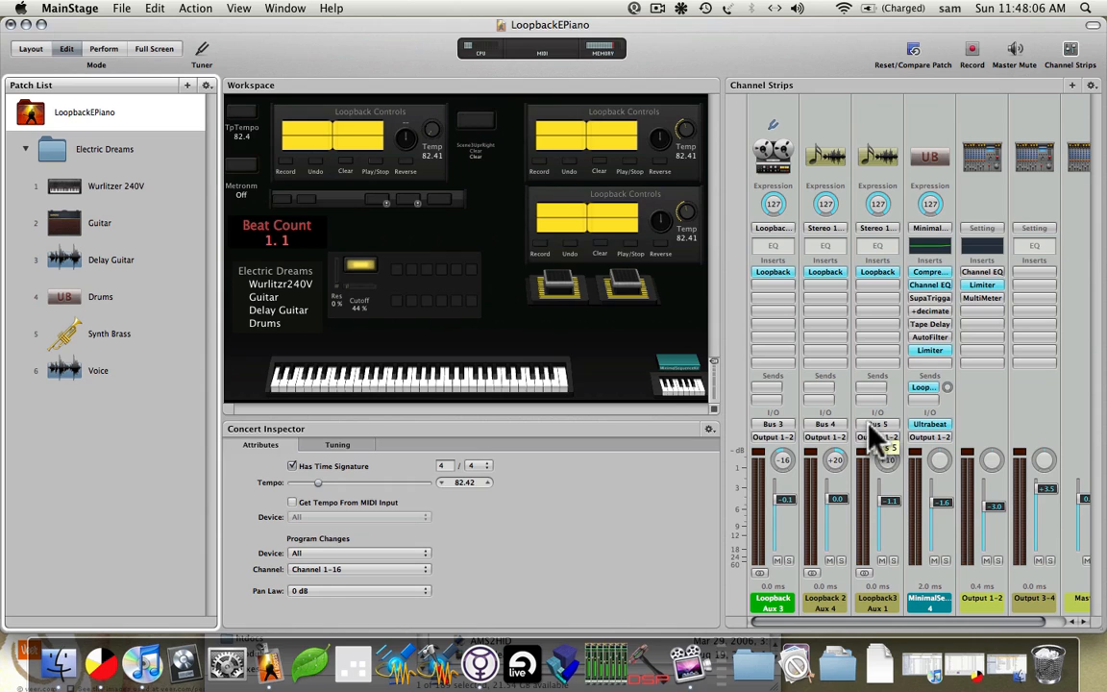
click(150, 225)
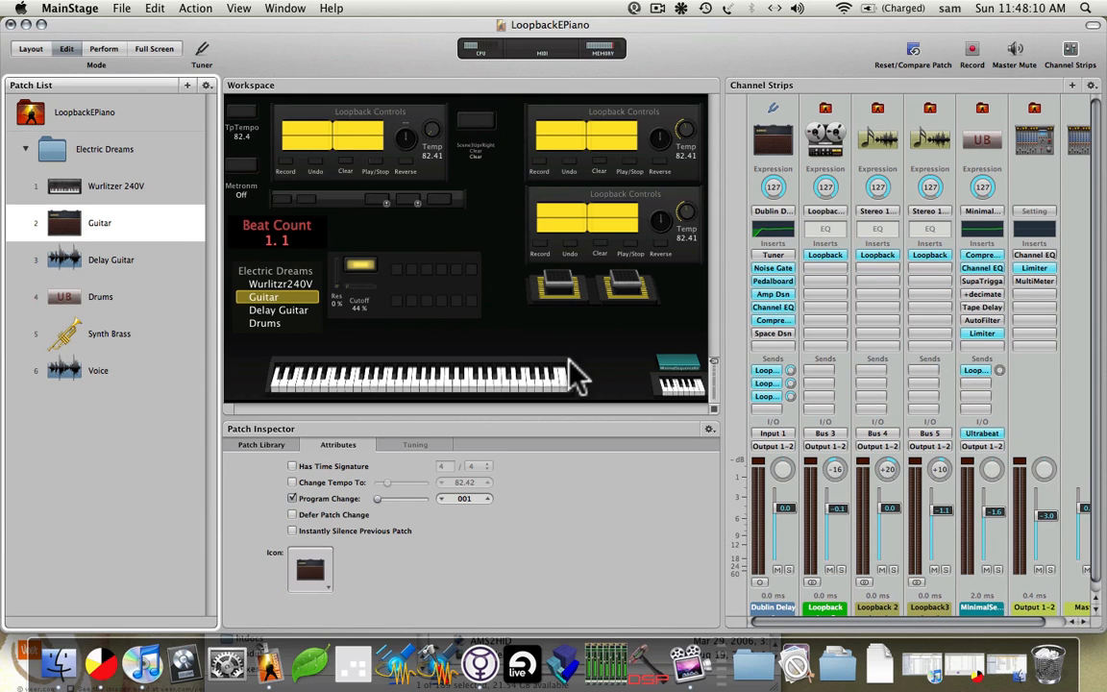
click(768, 371)
click(768, 375)
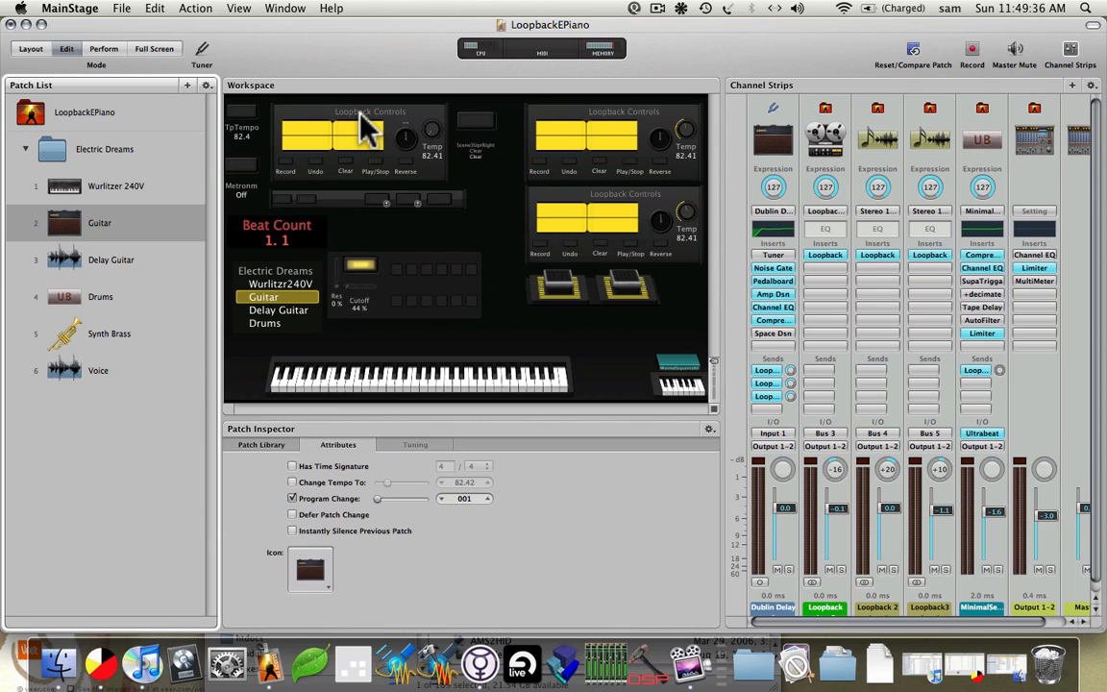
Open Ultrabeat from the drum strip's insert and add a Metal Snare hit at step 5.
click(391, 281)
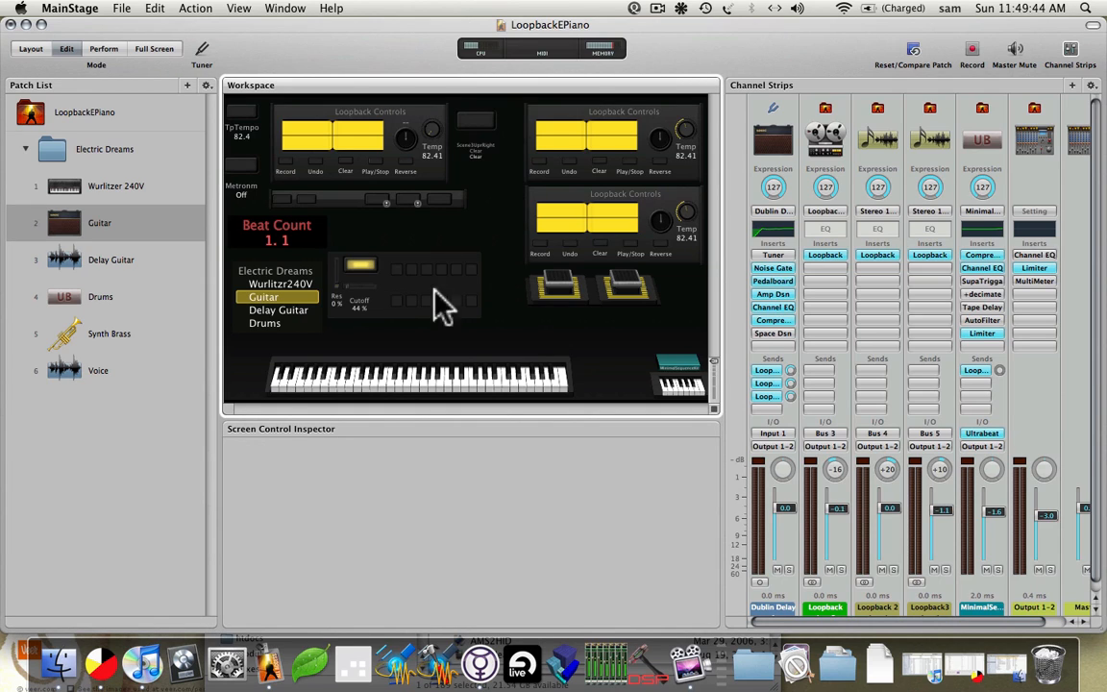
click(987, 434)
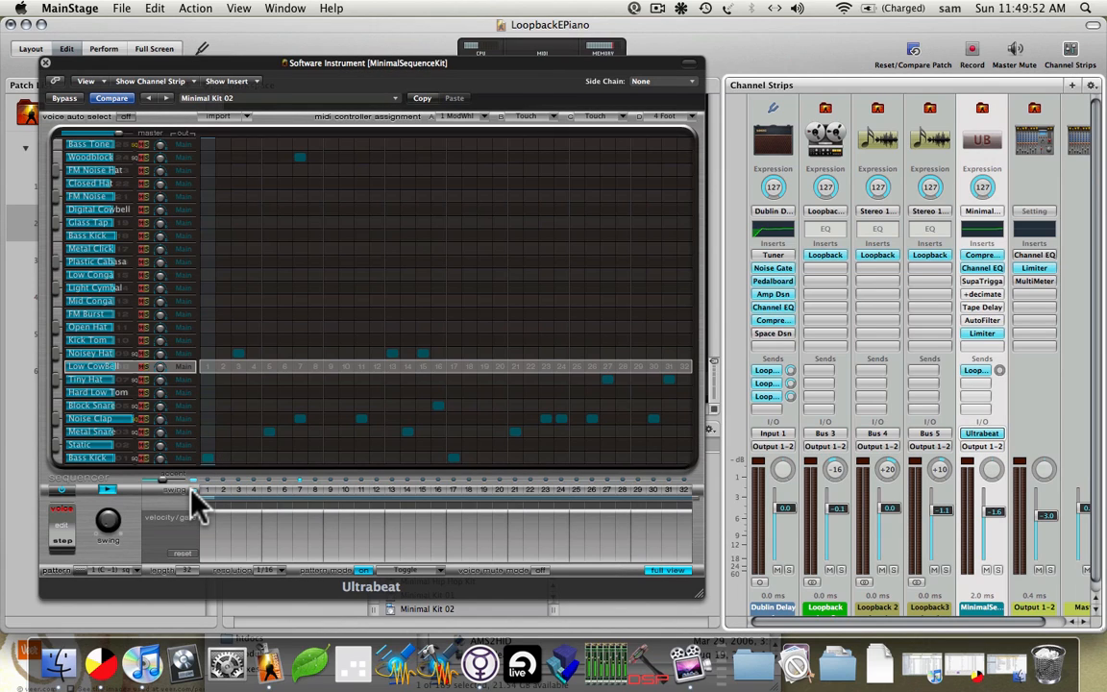
click(666, 571)
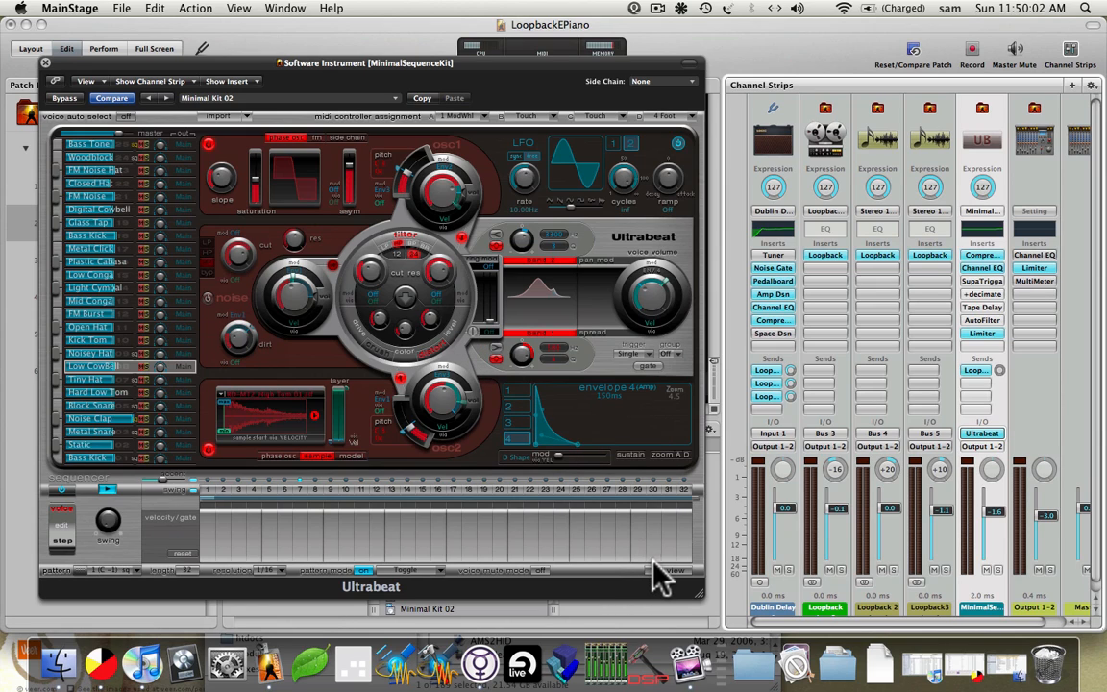
click(661, 570)
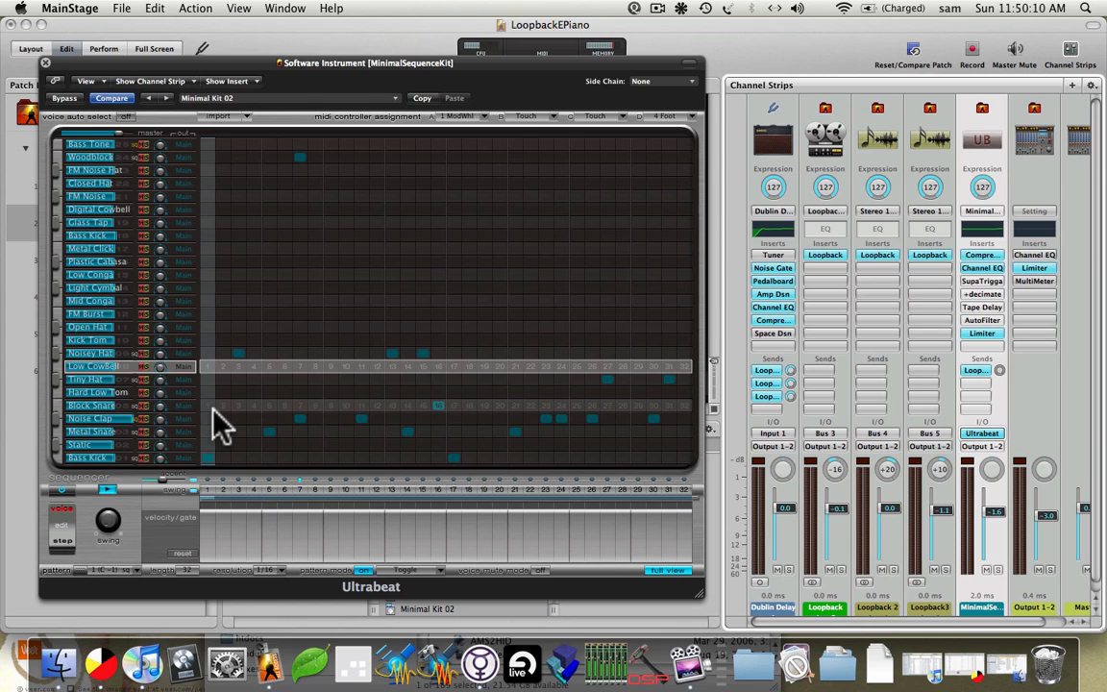
click(268, 429)
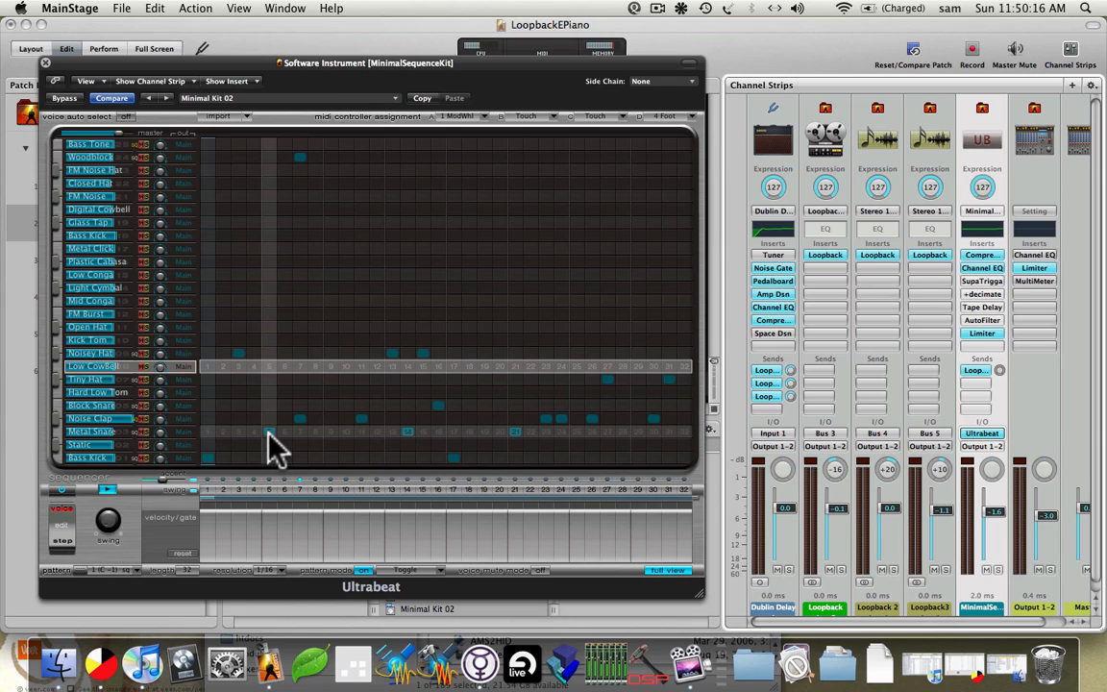
Switch Ultrabeat to drum pattern 2 (C#-1), then close the Ultrabeat window.
click(137, 569)
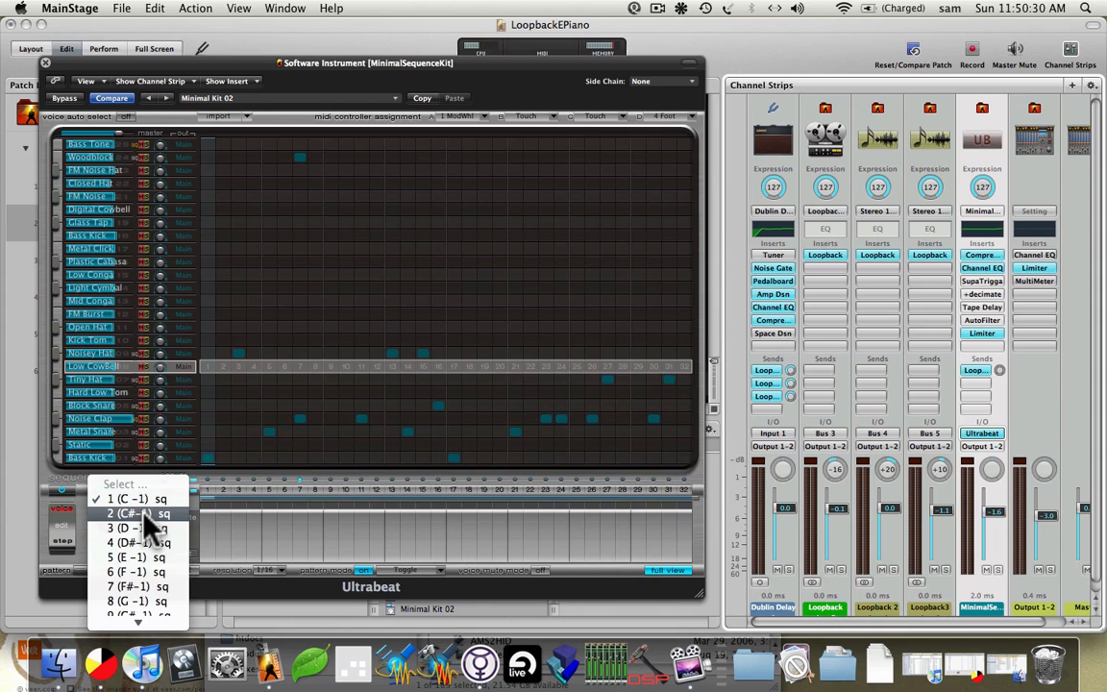
click(149, 525)
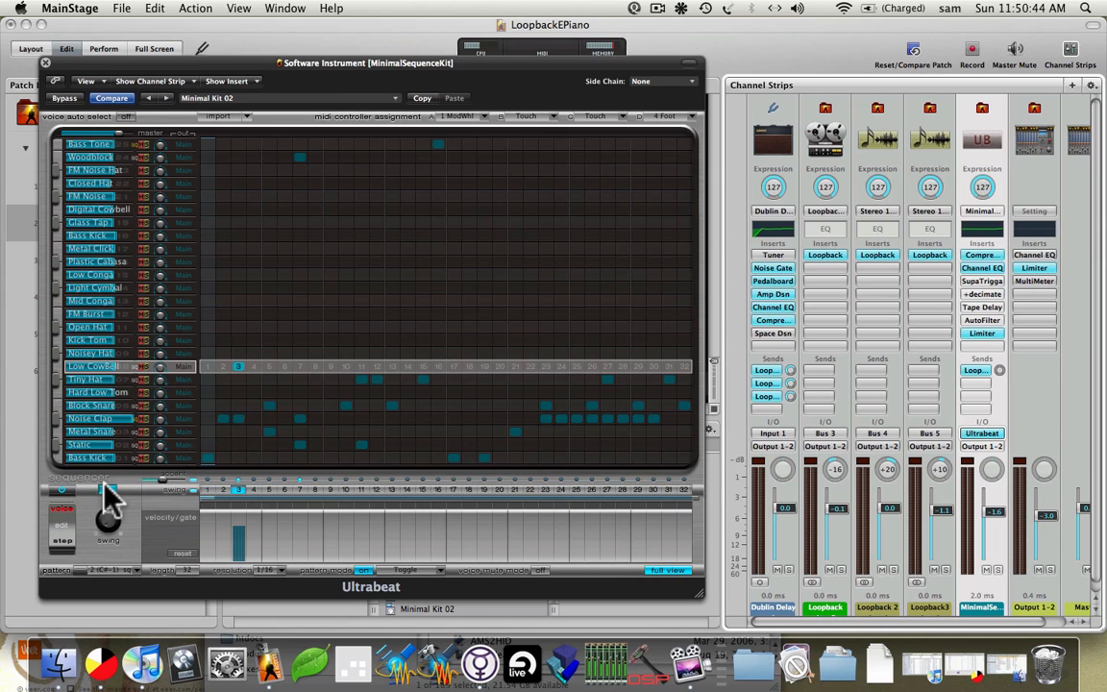
click(113, 570)
mouse_move(121, 620)
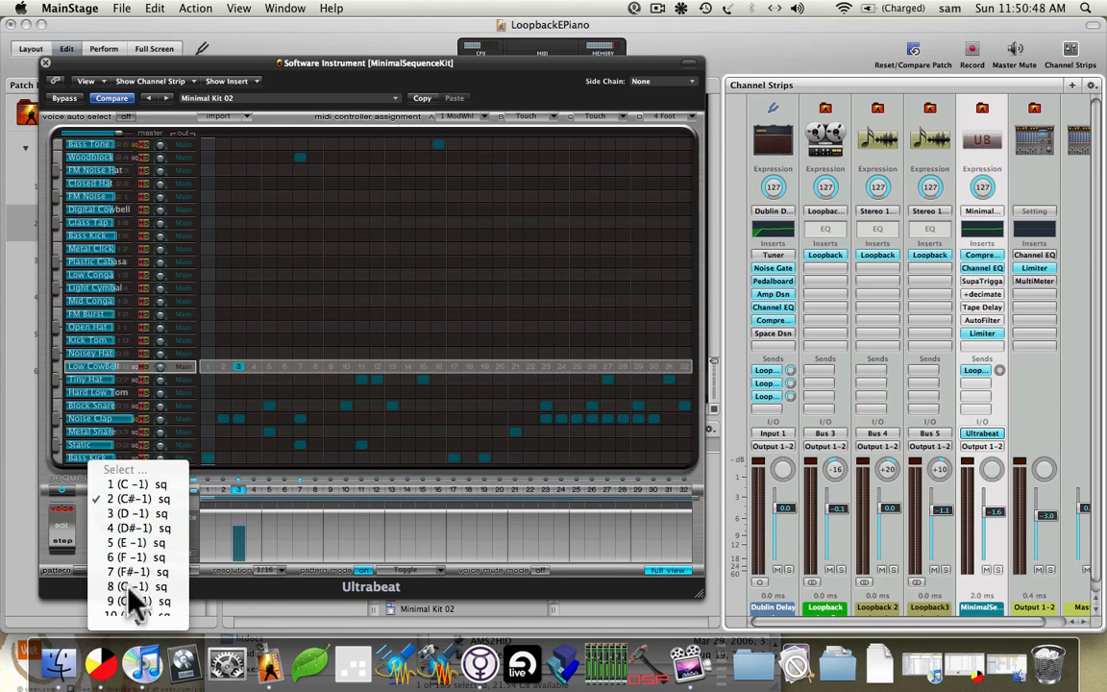
click(239, 397)
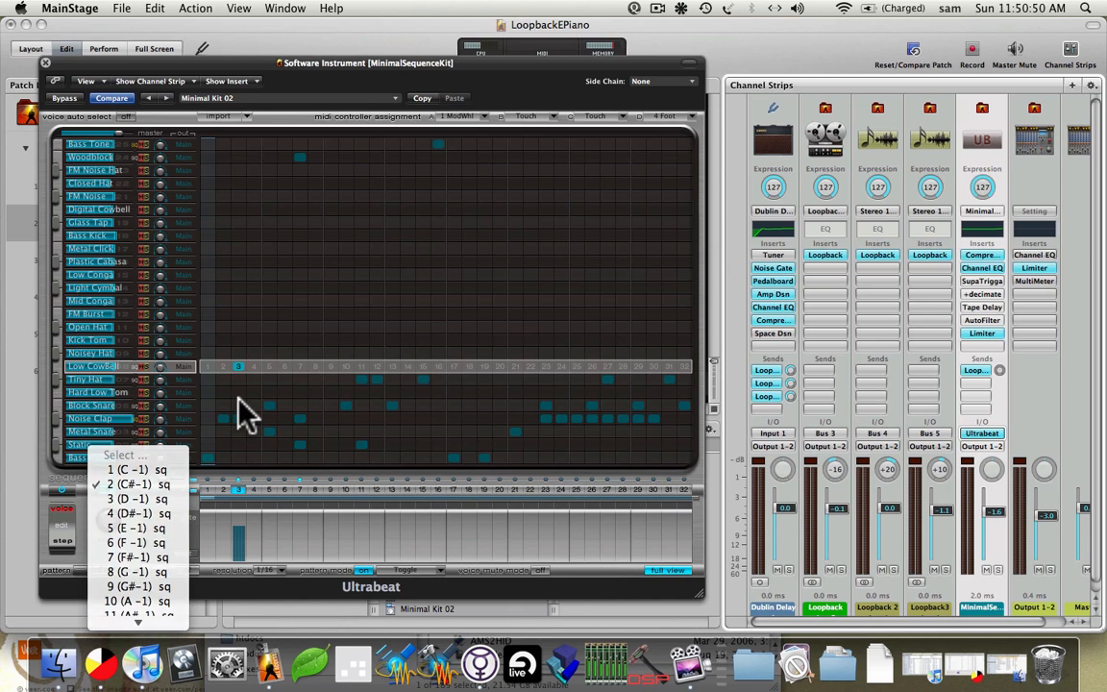
click(45, 63)
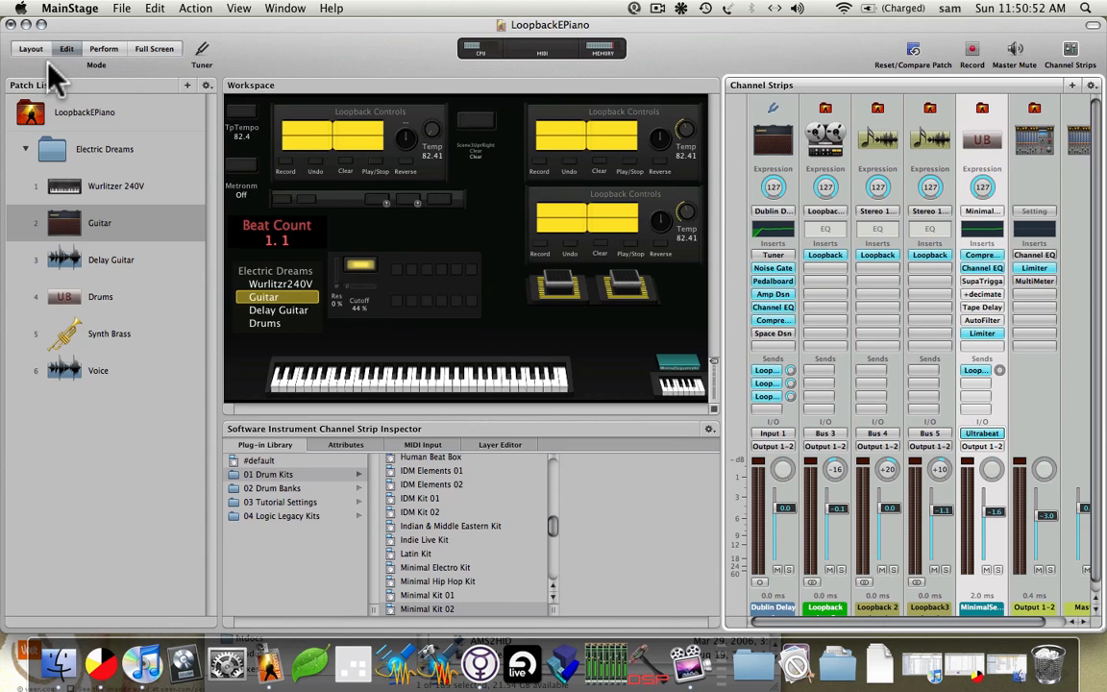
Select the small pad beside the cutoff knob in the workspace layout.
click(392, 286)
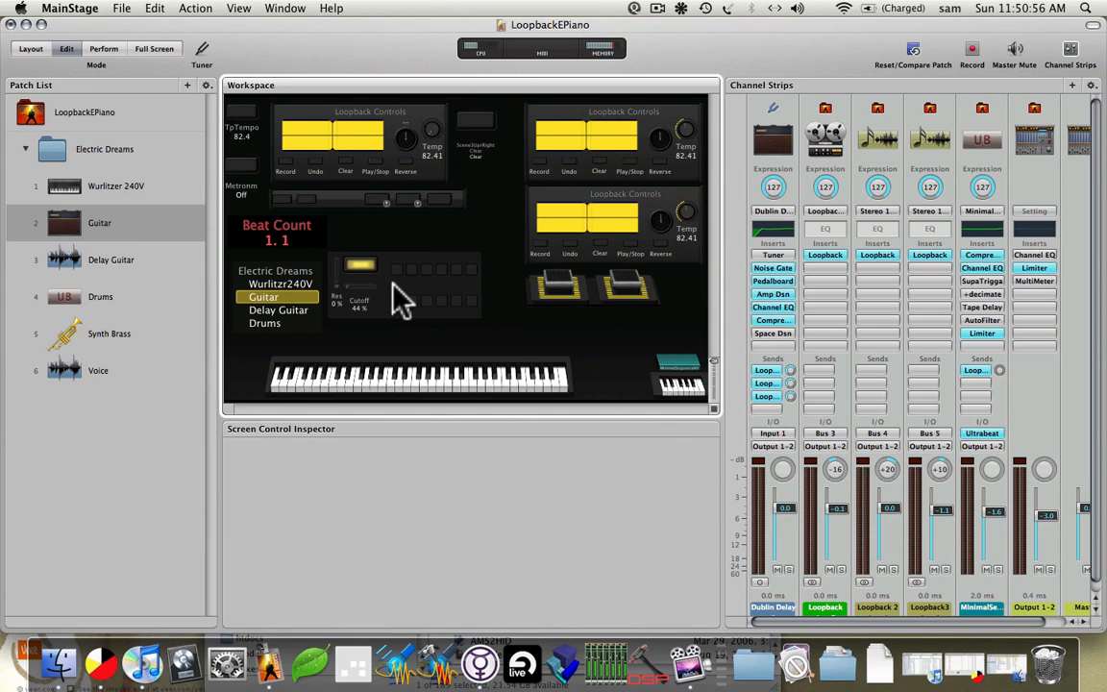
click(397, 306)
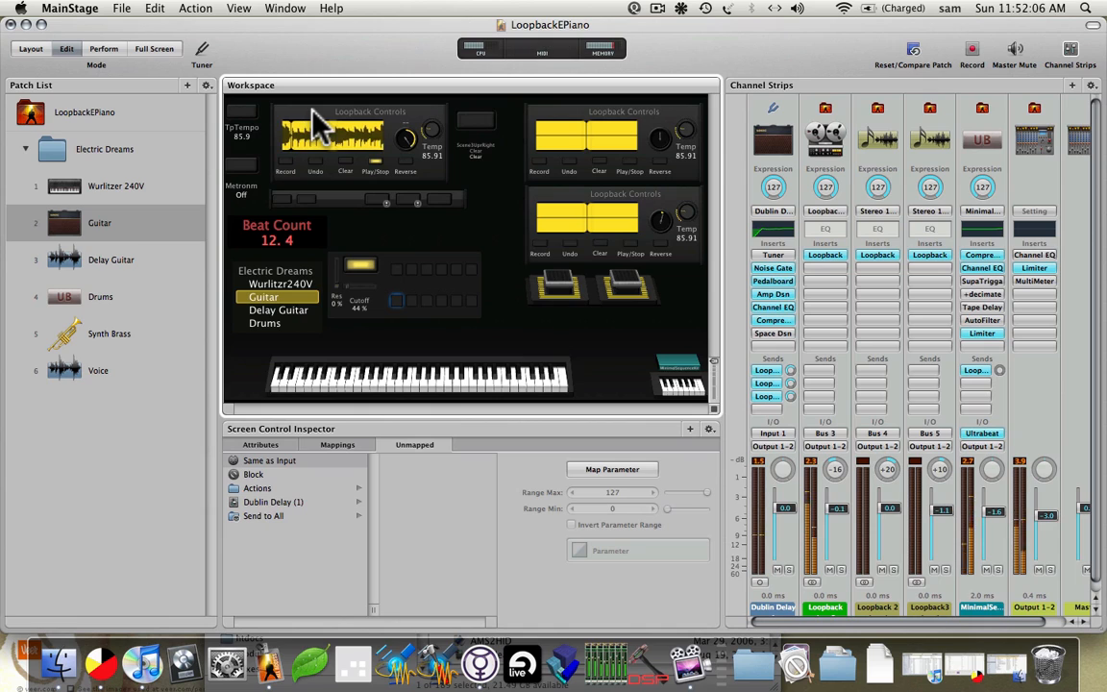
Select the first looper's Play/Stop control and set the upper-right loop to play in reverse.
click(377, 161)
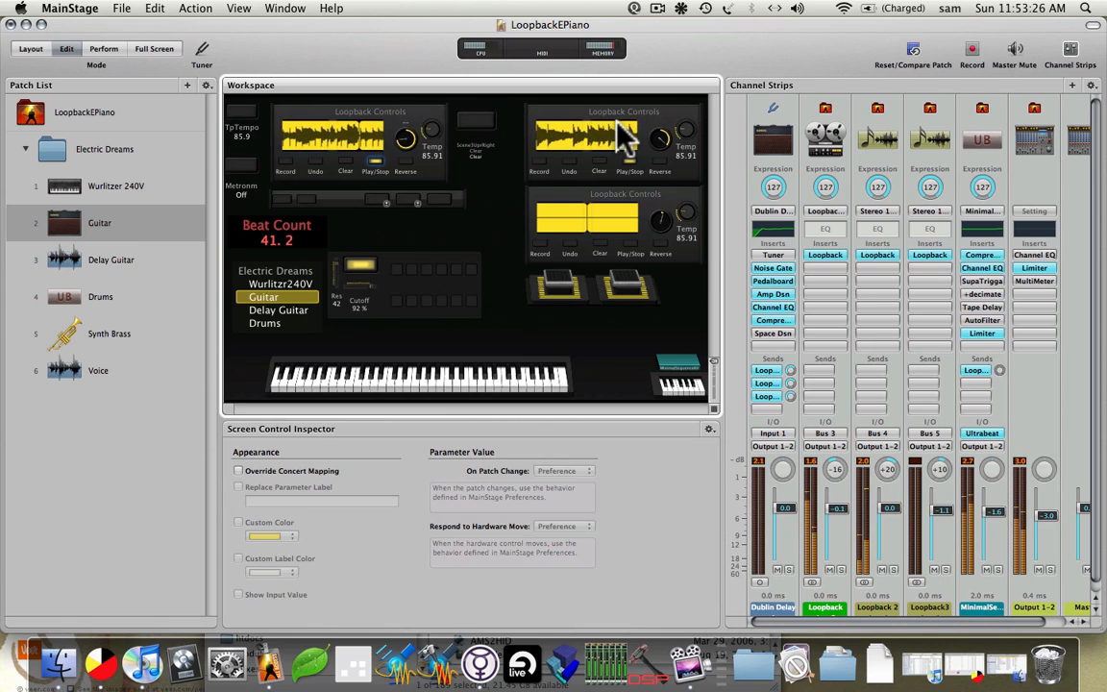
click(659, 162)
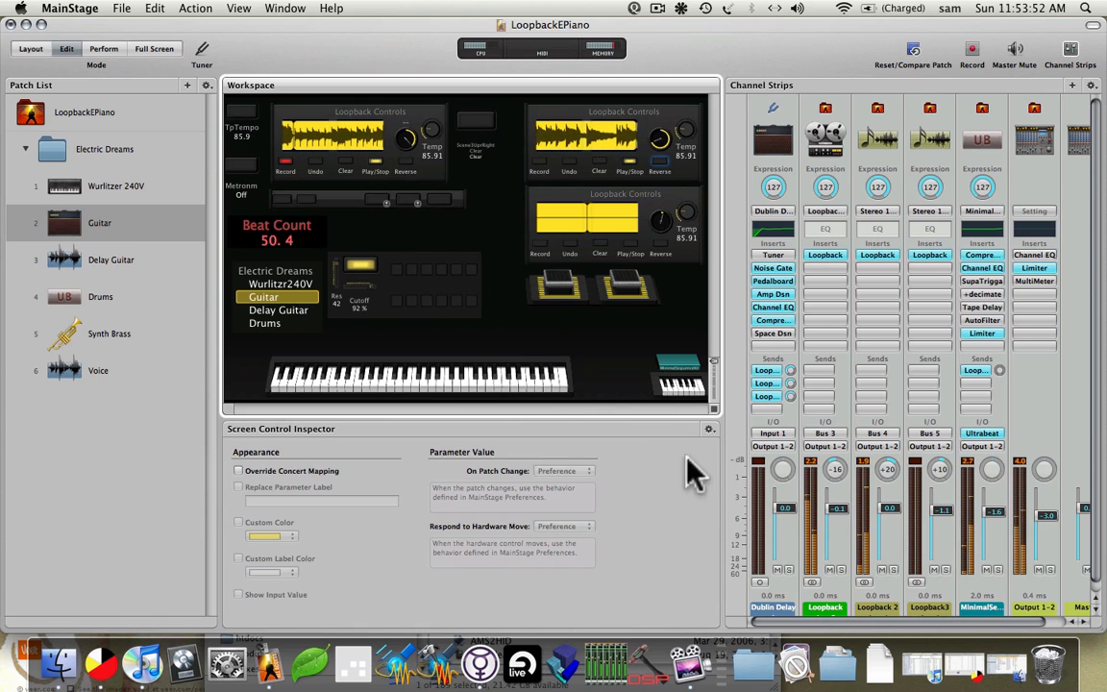
click(821, 255)
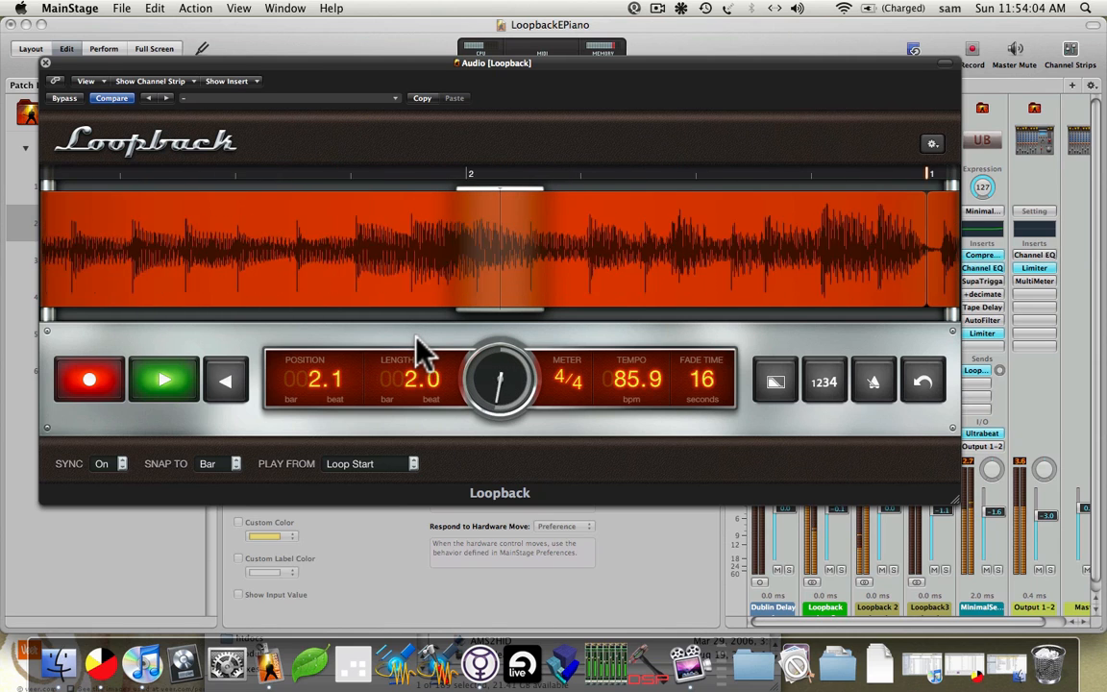
click(931, 146)
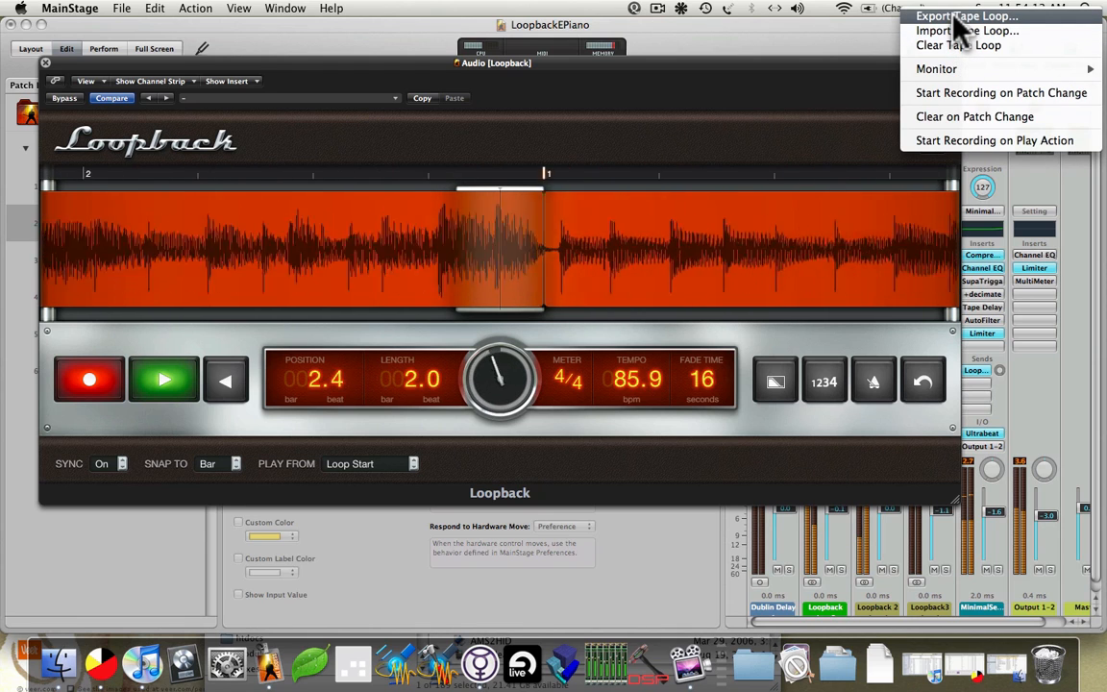
click(683, 74)
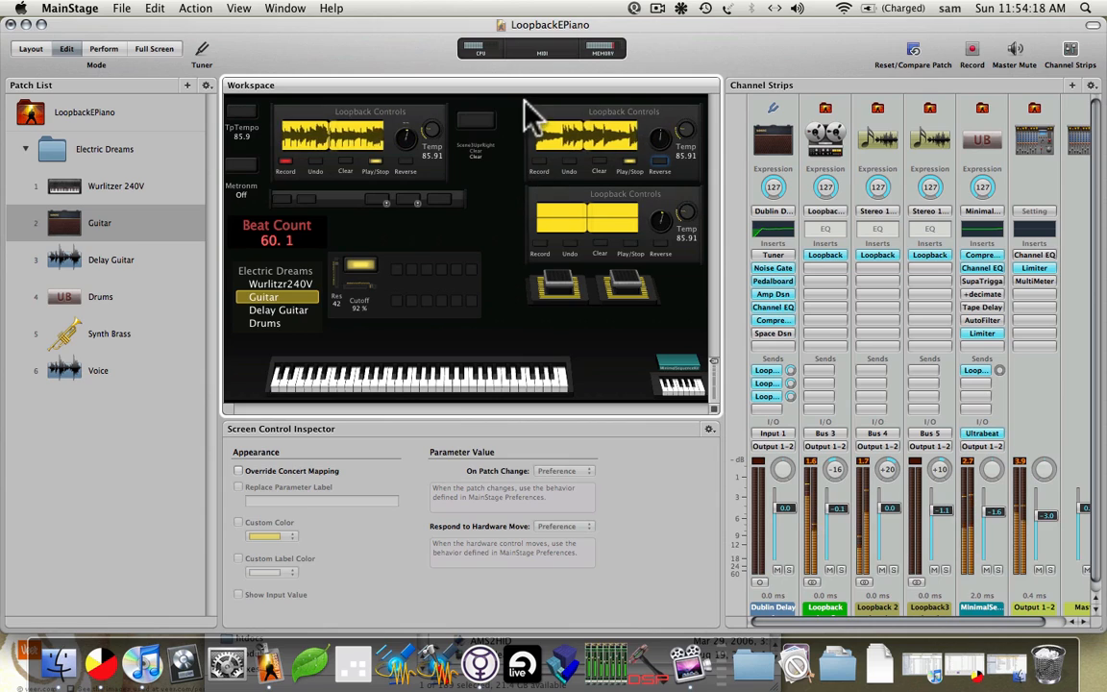
Clear both top loops, then restart the left and upper-right loopers.
click(464, 122)
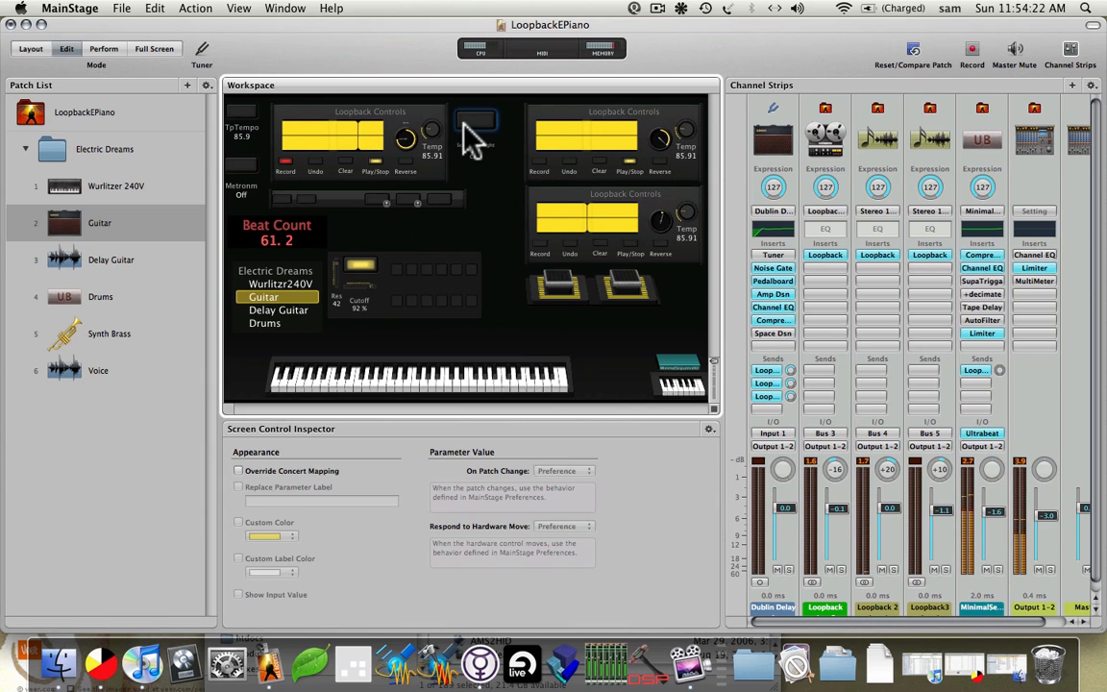
click(373, 162)
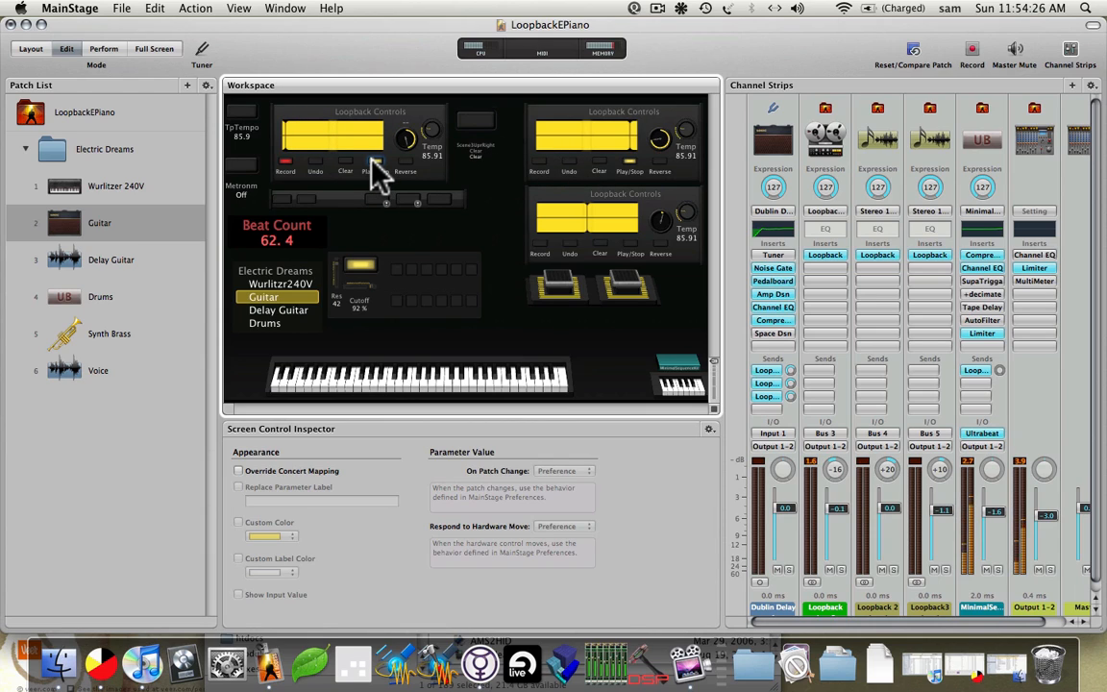
click(628, 164)
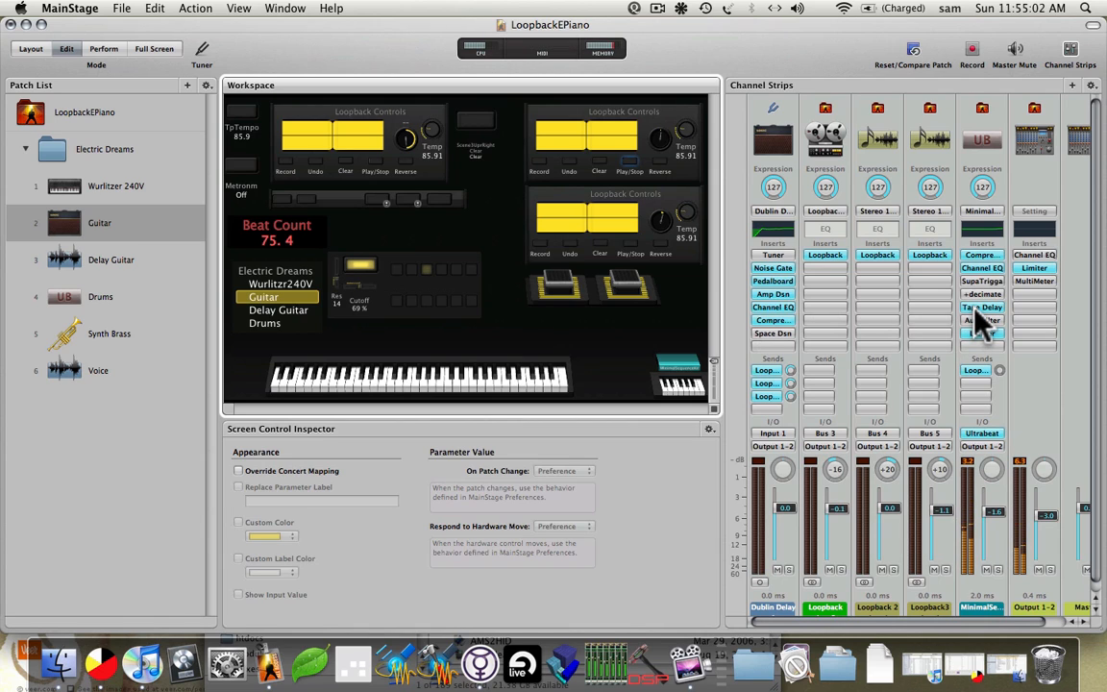
Fine-adjust the Guitar filter with Option held, down to Cutoff 44% and Resonance 4%.
key(alt)
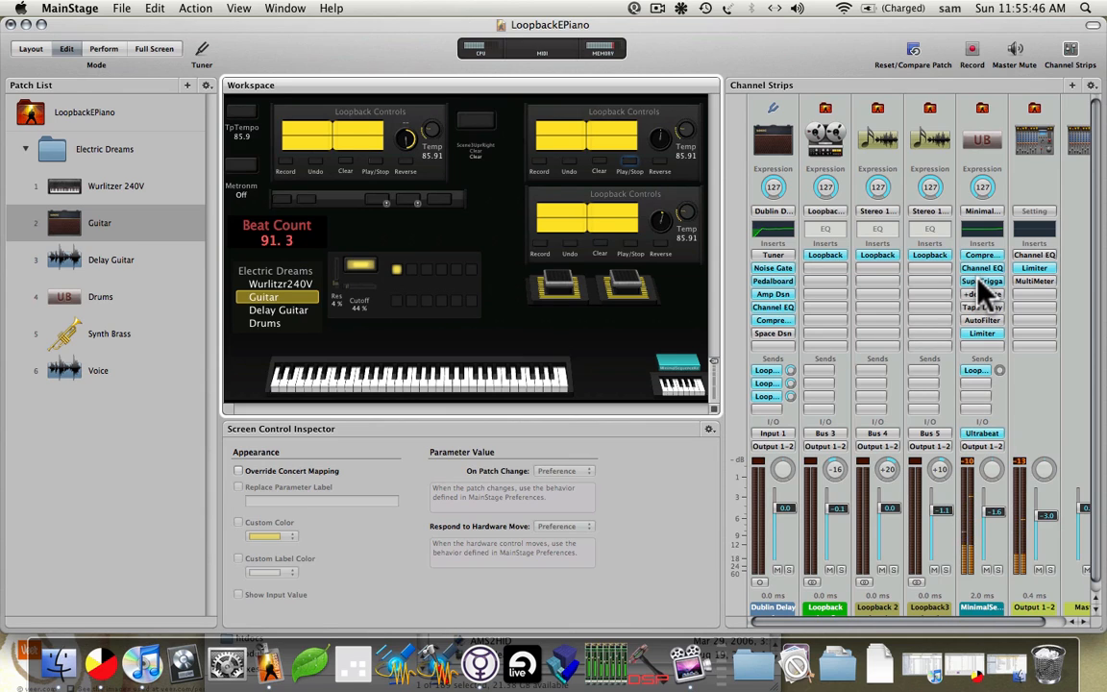
key(alt)
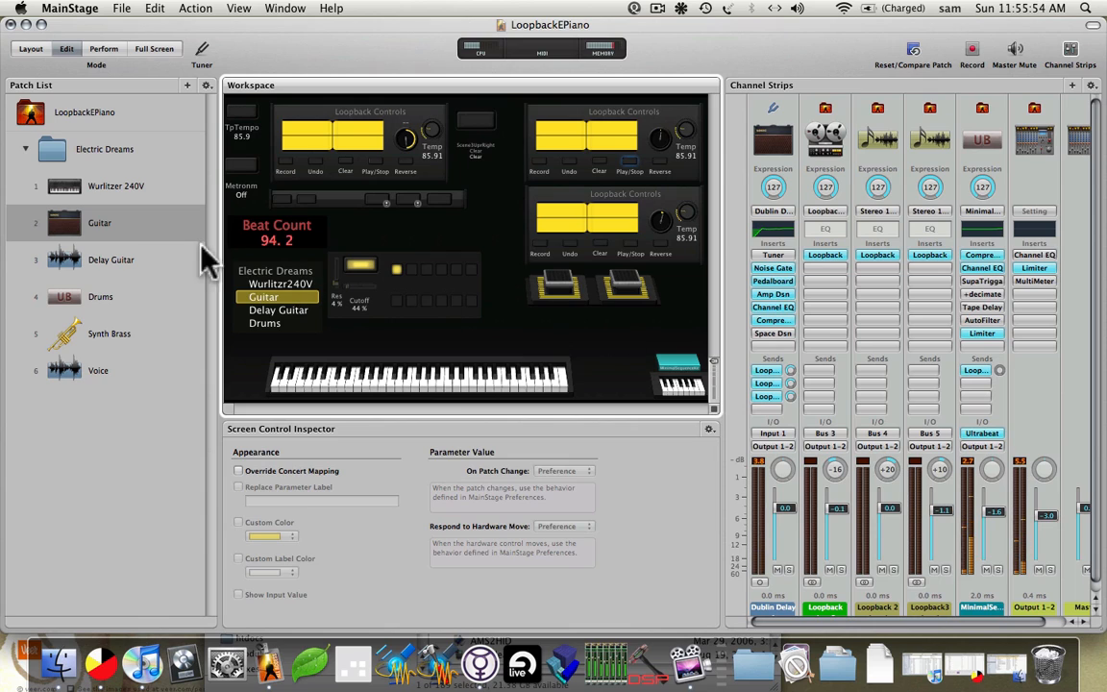
Step from Wurlitzer 240V through Guitar and Delay Guitar to the Drums patch.
click(96, 202)
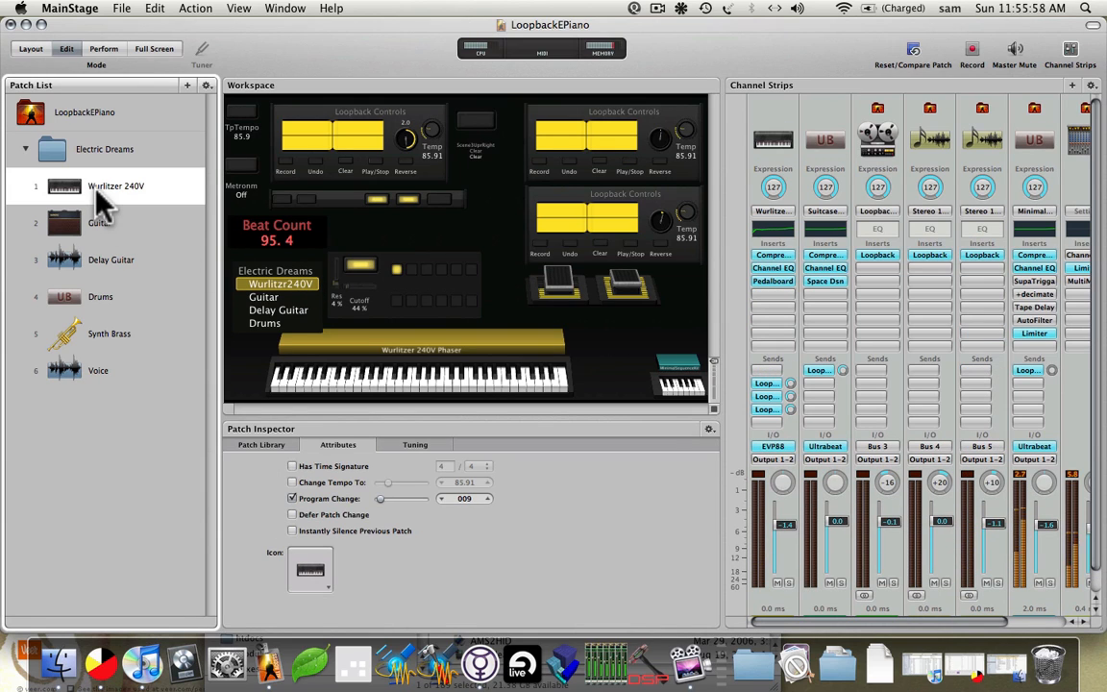
key(Down)
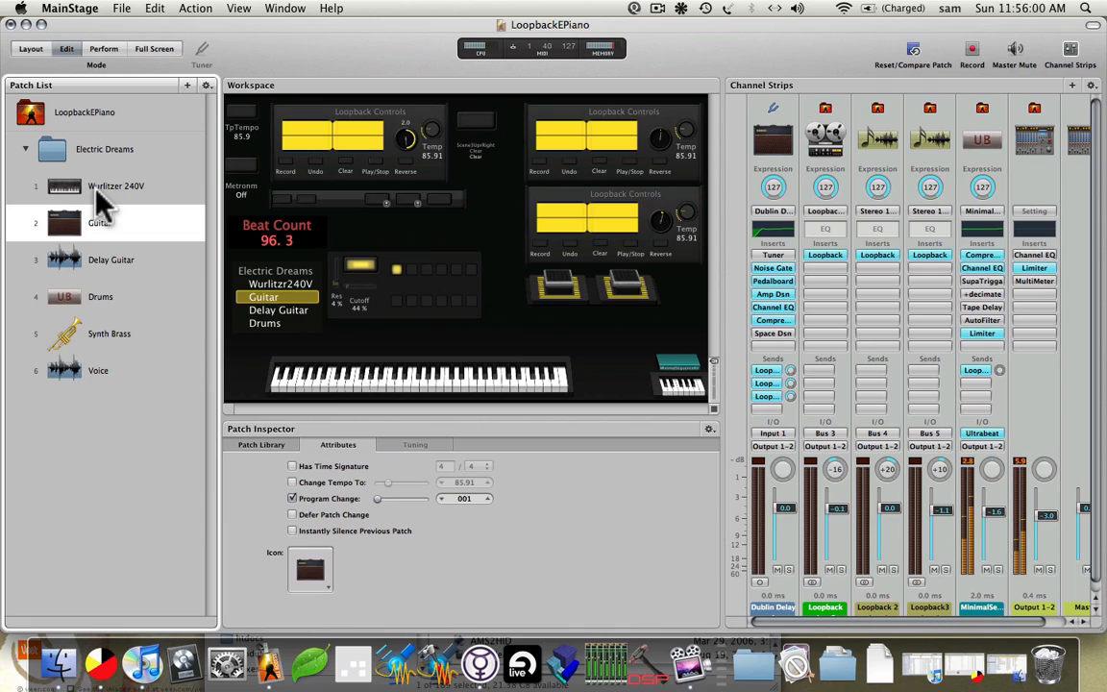
key(Down)
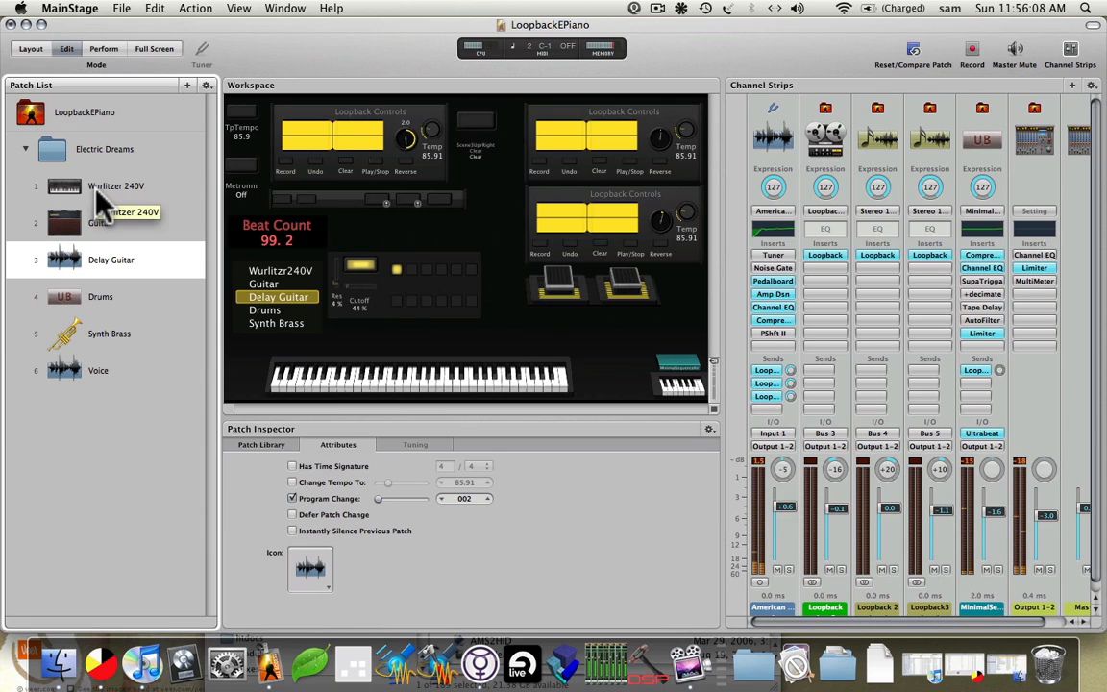
key(Down)
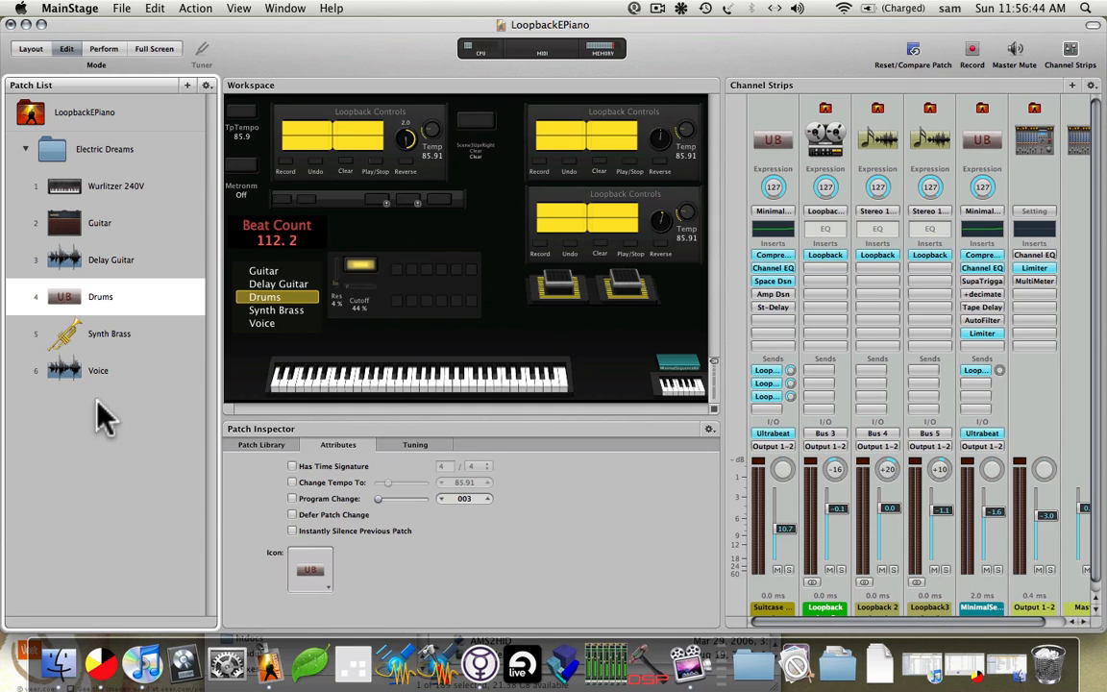
click(240, 339)
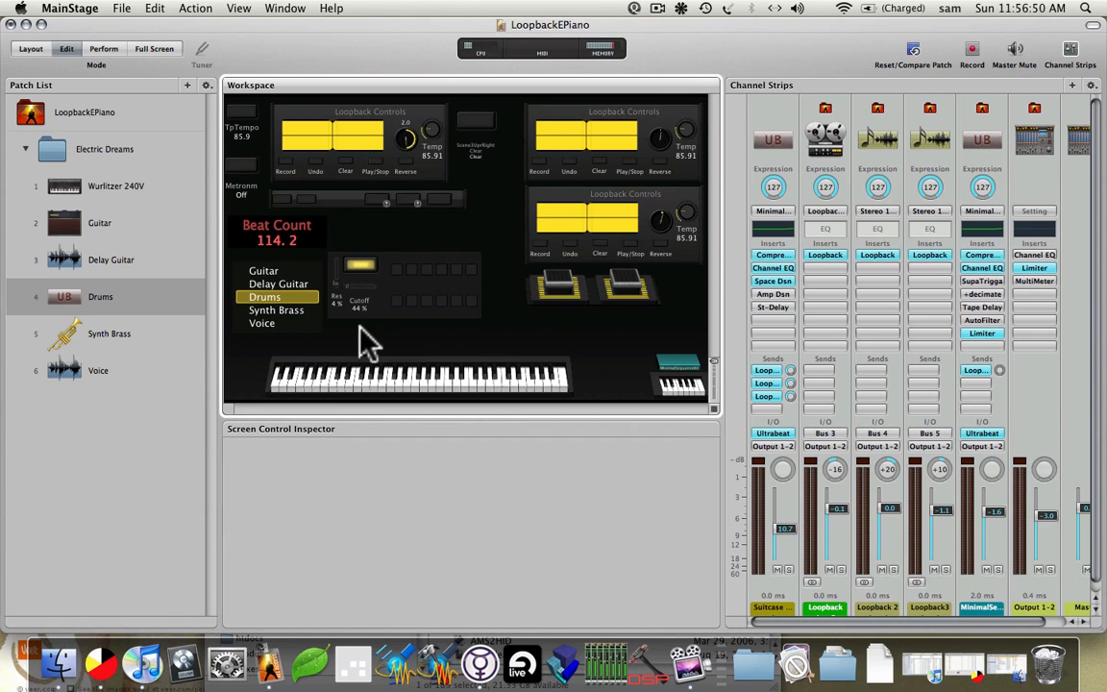